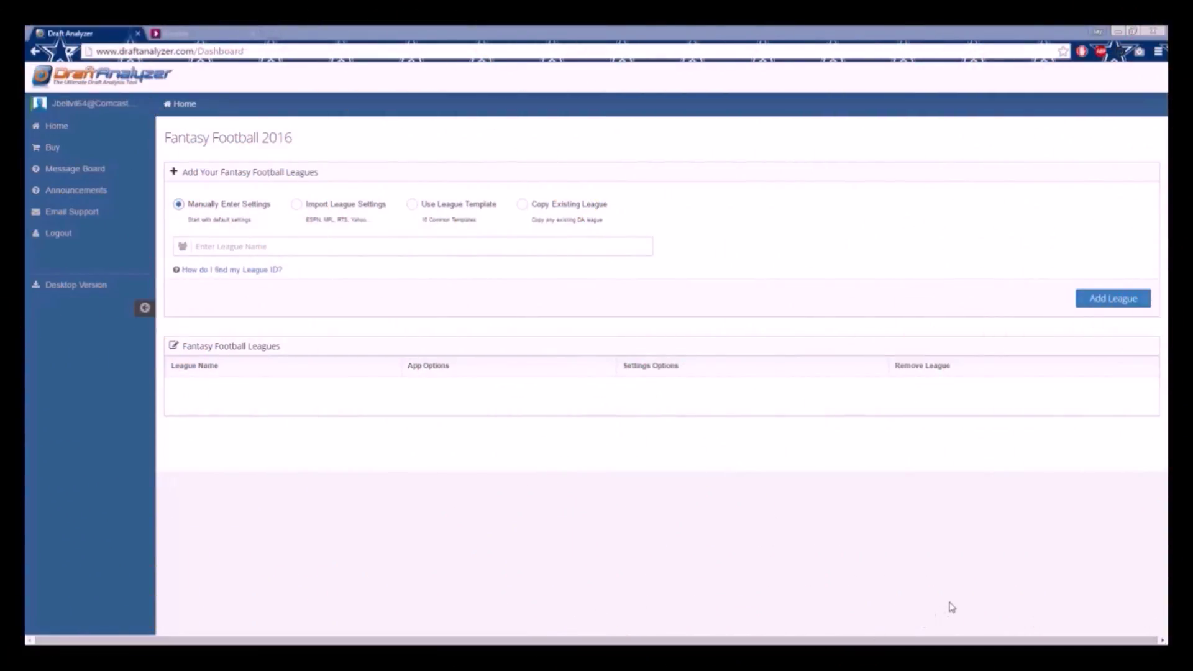
Enter 'Manual Setup' as the name for the new manually configured league
click(269, 539)
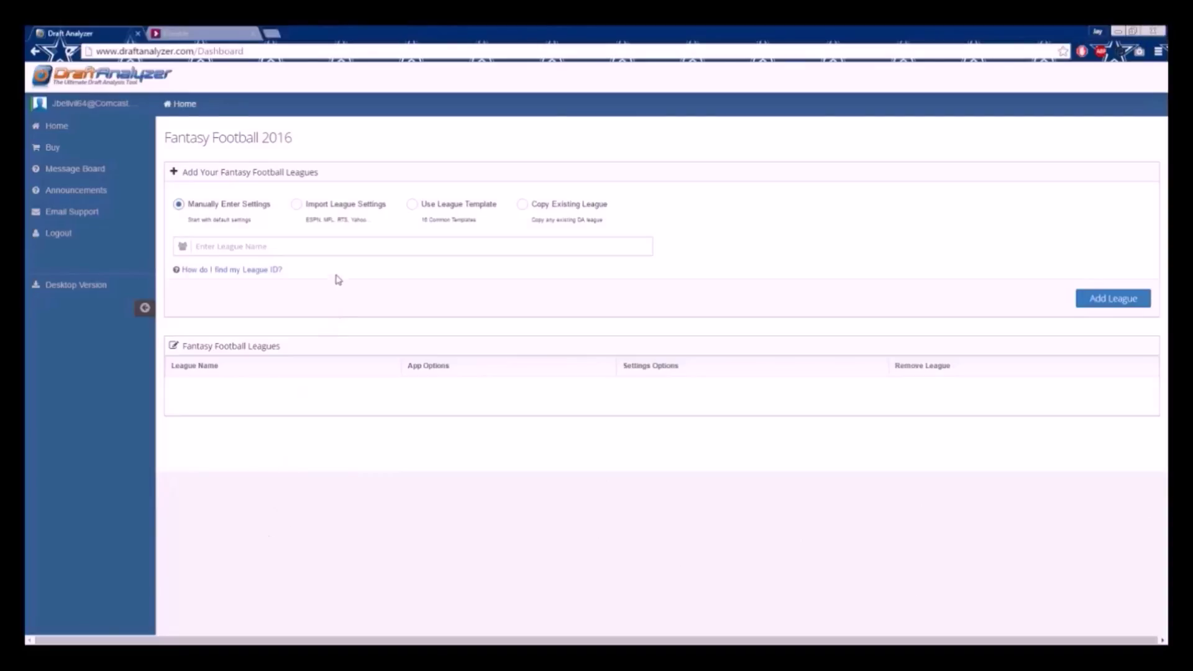
click(344, 248)
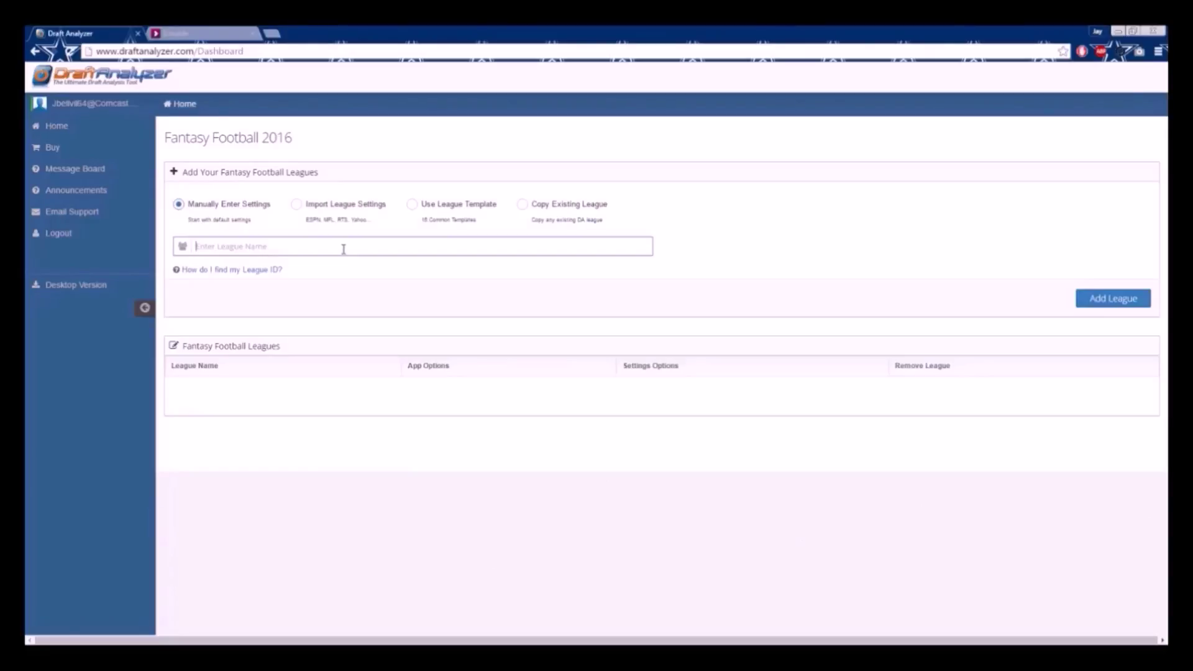
text(M)
text(anual )
text(Set)
text(up)
Add the Manual Setup league, complete setup, and choose a 20-round draft
click(1101, 309)
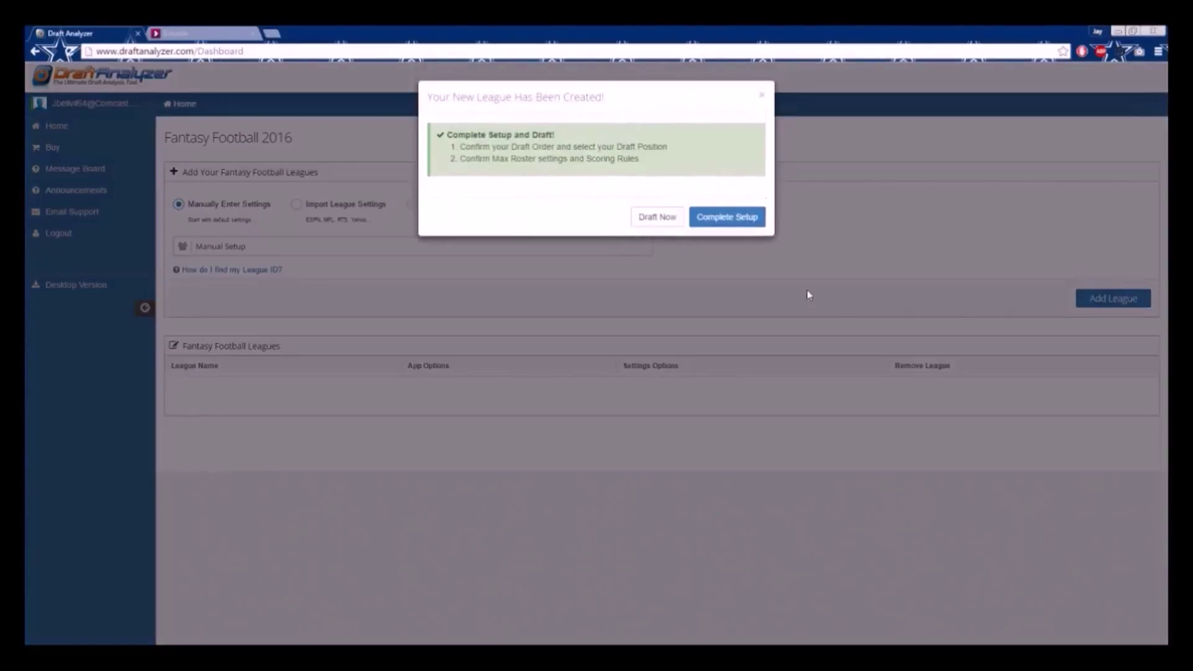
click(725, 222)
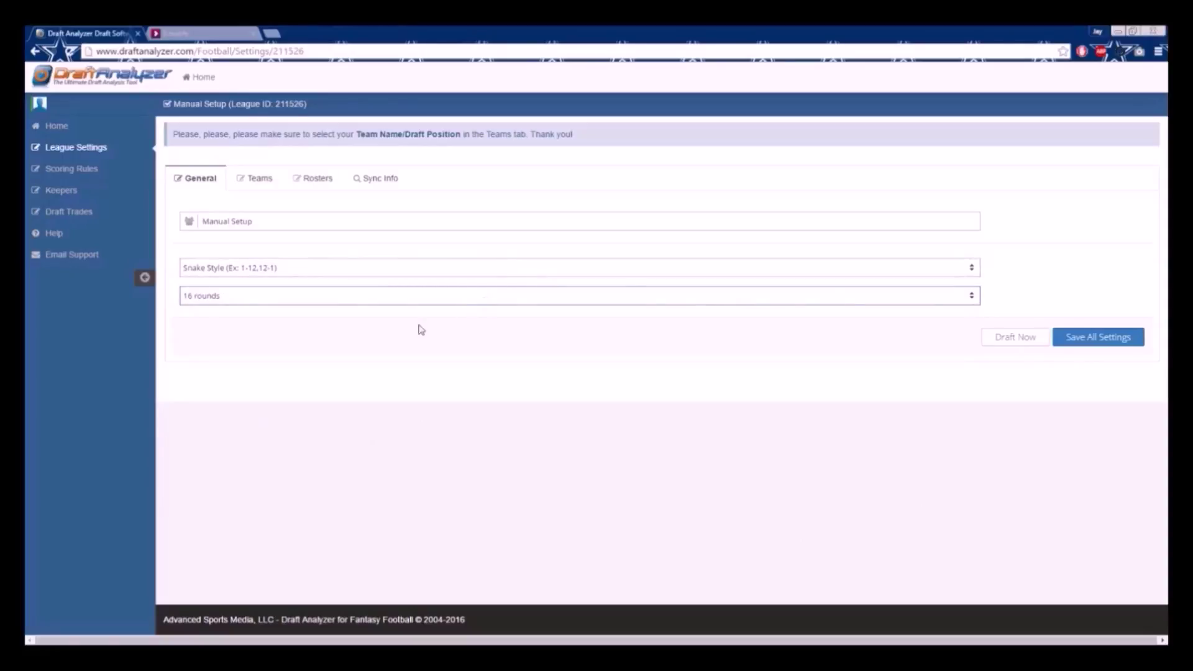
key(Down)
key(Down)
key(Down)
Rename Team 5 to 'Draft Analyzer' and mark it as my team
click(260, 180)
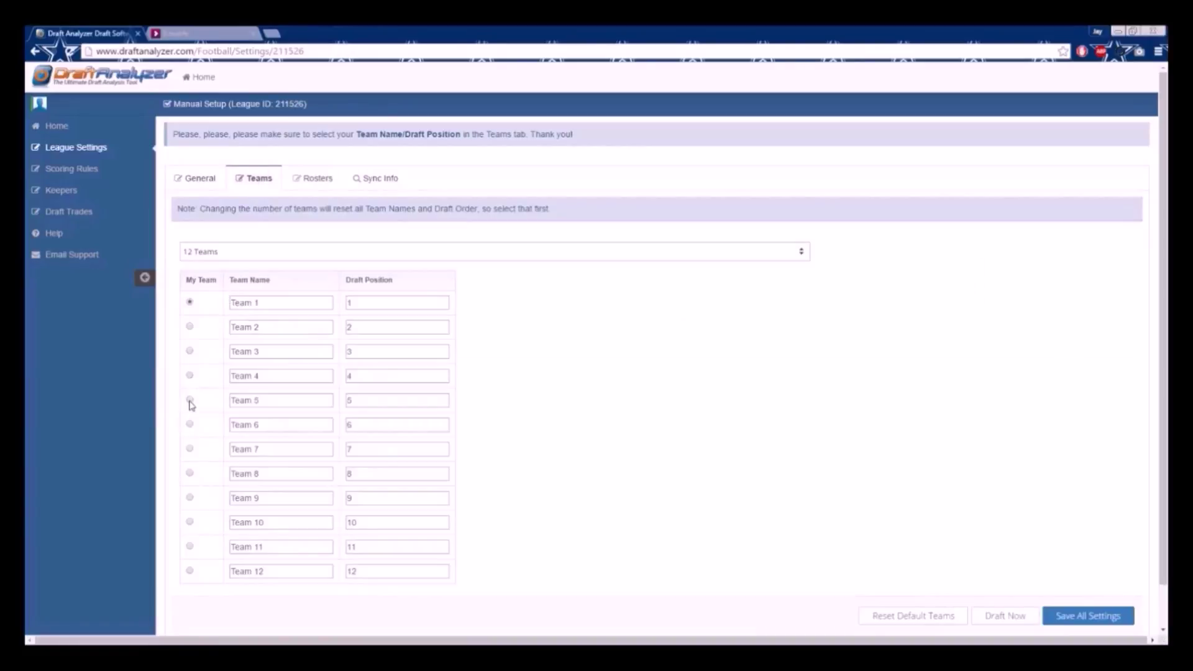
drag(301, 398, 191, 399)
text(Draf)
text(t Analyzer)
click(190, 400)
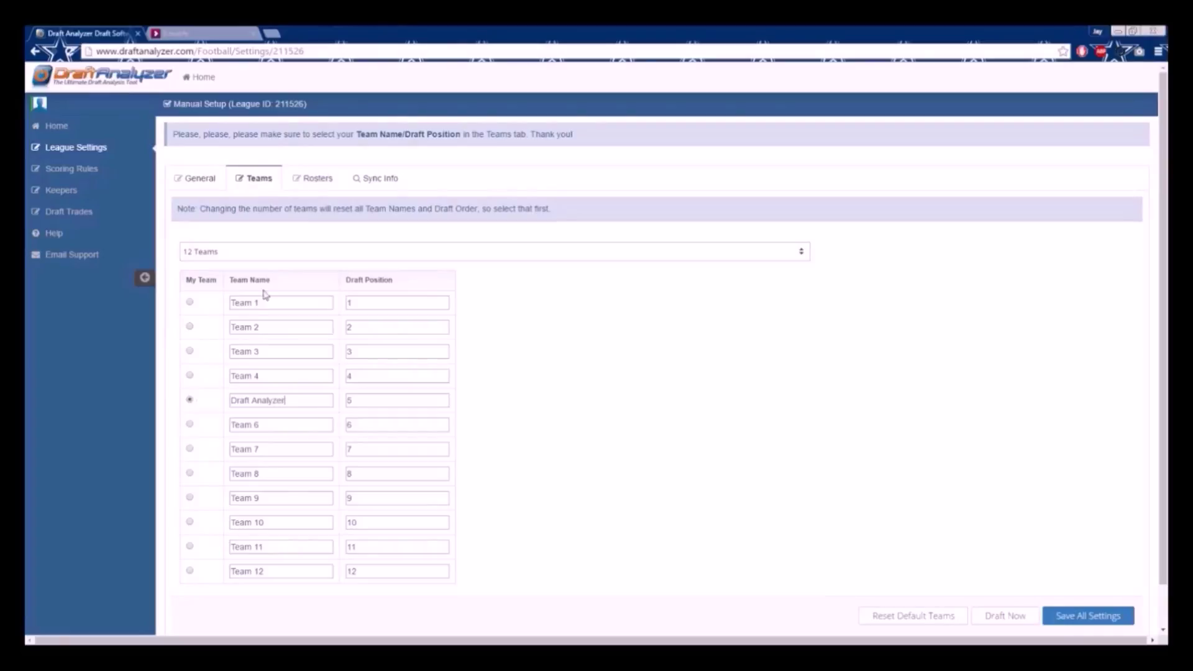
Set roster maximums: Running Back 7, Wide Receiver 7, Kicker and Team Defense 1
click(317, 179)
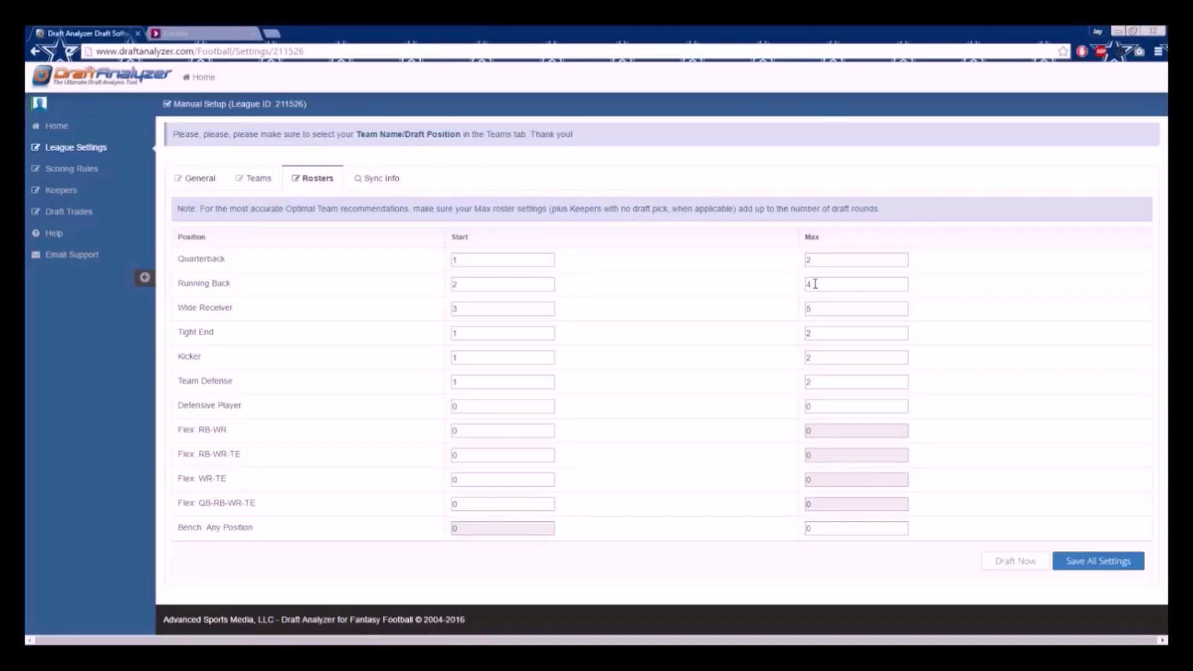
drag(814, 284, 802, 287)
text(7)
drag(821, 307, 806, 309)
text(7)
key(Tab)
key(Tab)
key(Tab)
drag(813, 358, 805, 381)
text(11)
Save all league settings and dismiss the saved confirmation
click(1083, 567)
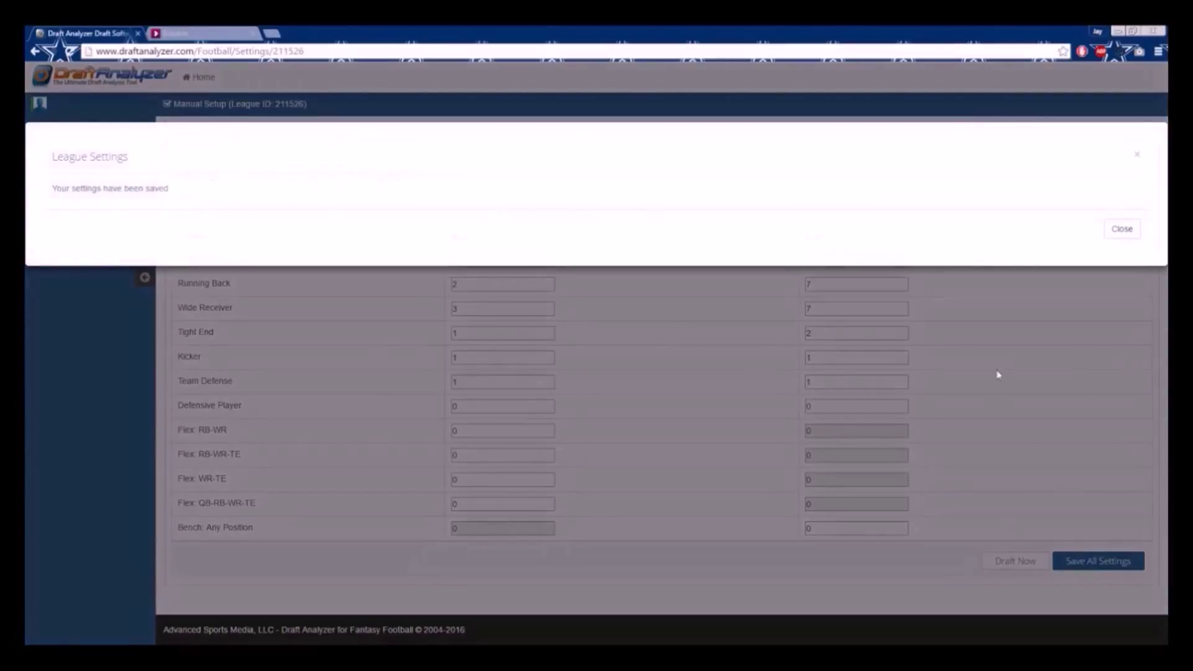
click(1123, 230)
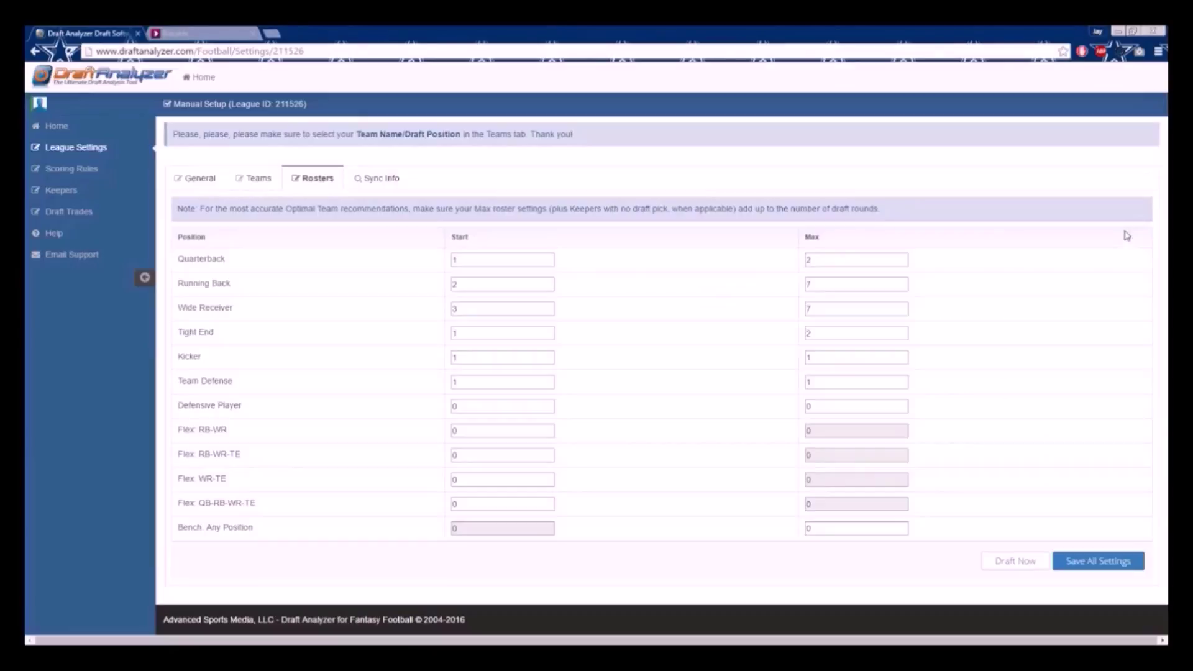
click(85, 177)
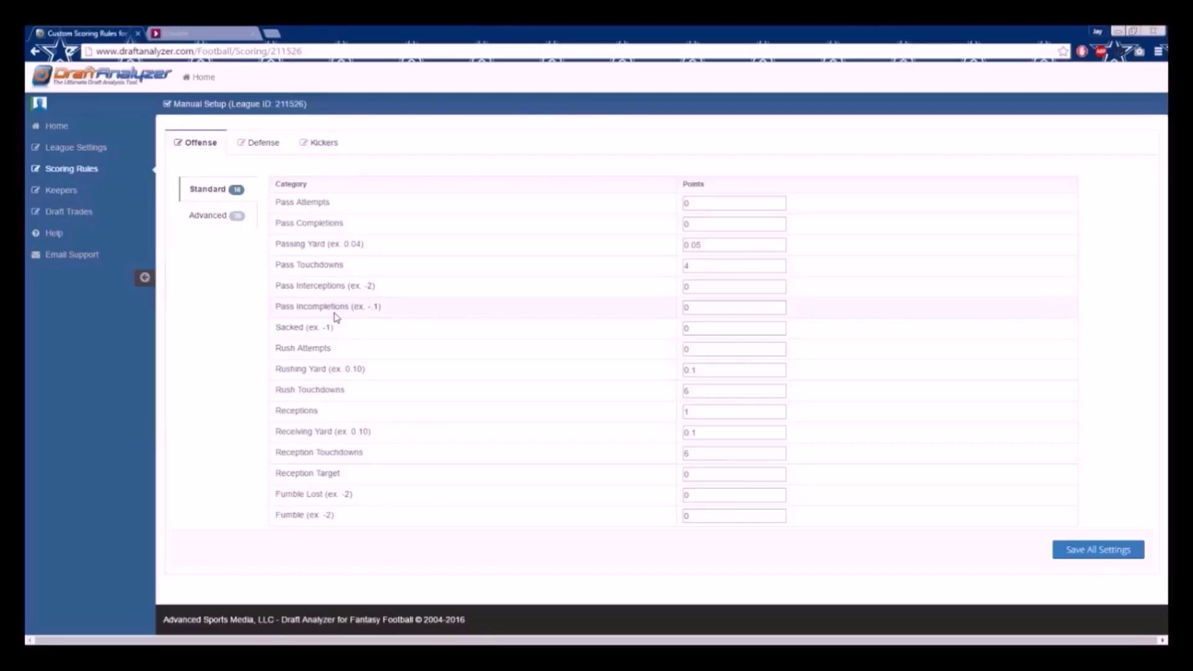
Show the Advanced offensive scoring categories under Scoring Rules
click(195, 217)
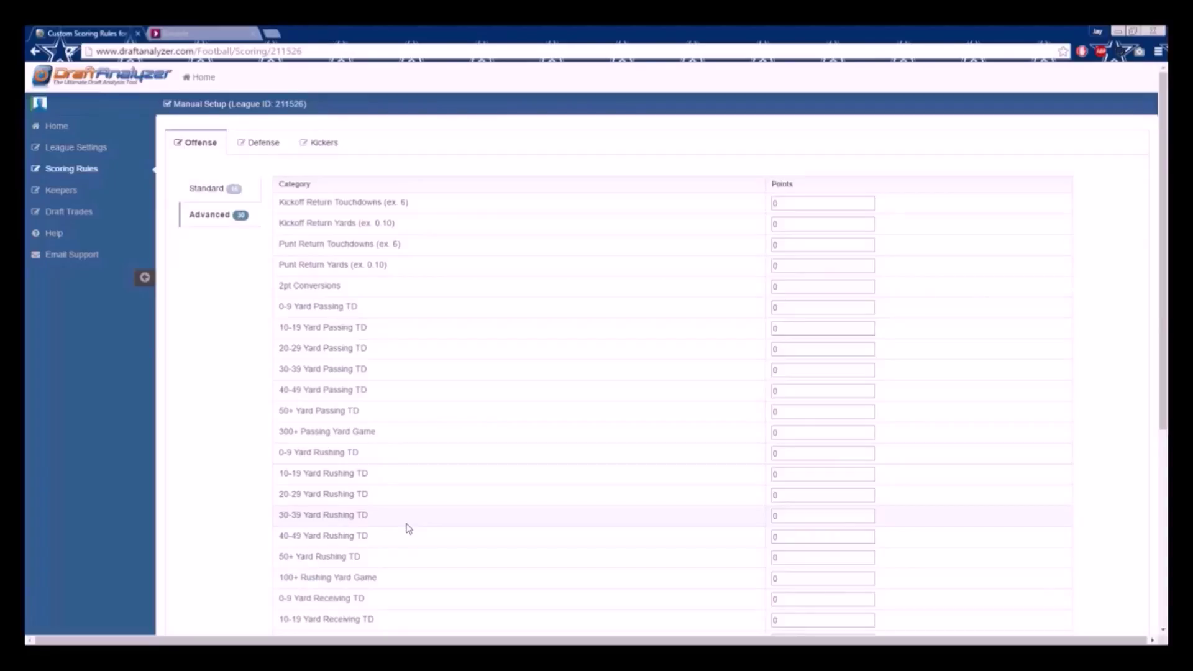
Give 30-39 yard rushing touchdowns 2 points and save the scoring settings
double_click(774, 514)
text(2)
scroll(678, 402, down, 1)
scroll(678, 403, down, 1)
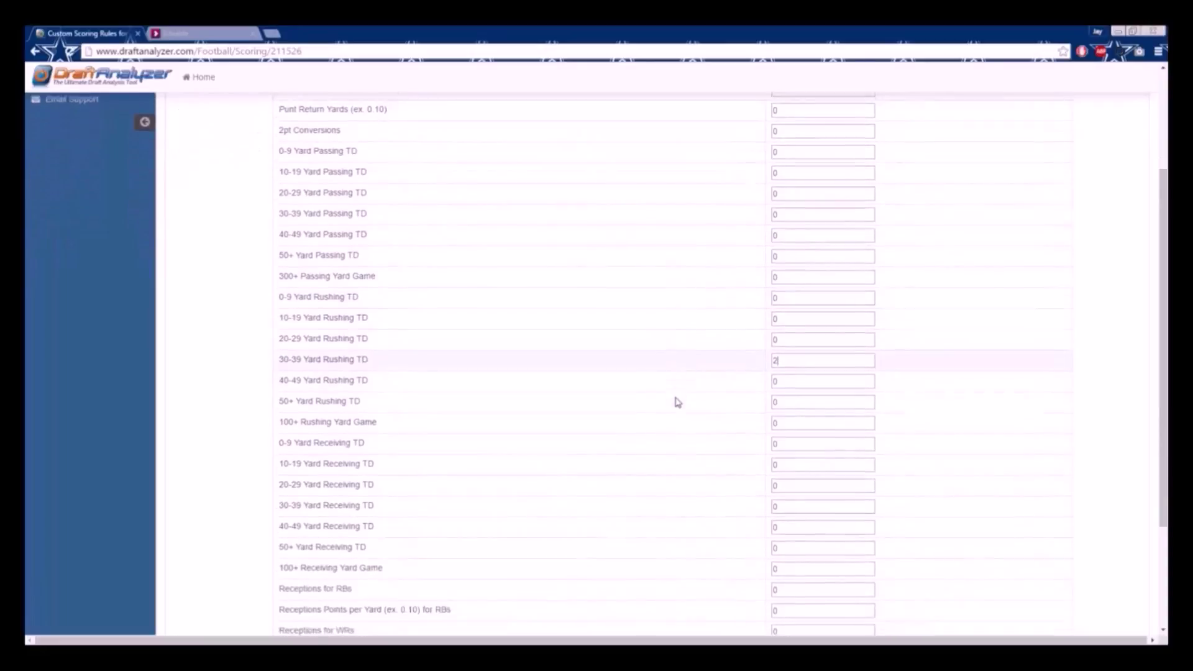
scroll(678, 402, down, 1)
scroll(677, 402, down, 1)
scroll(676, 401, down, 1)
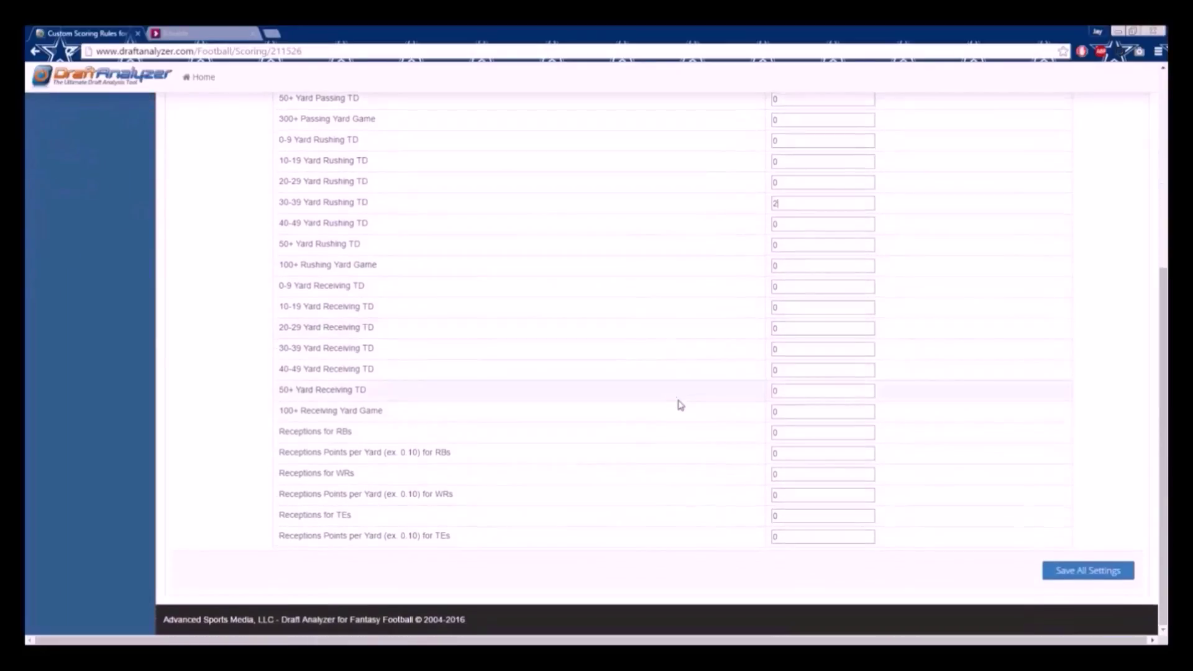
click(1083, 575)
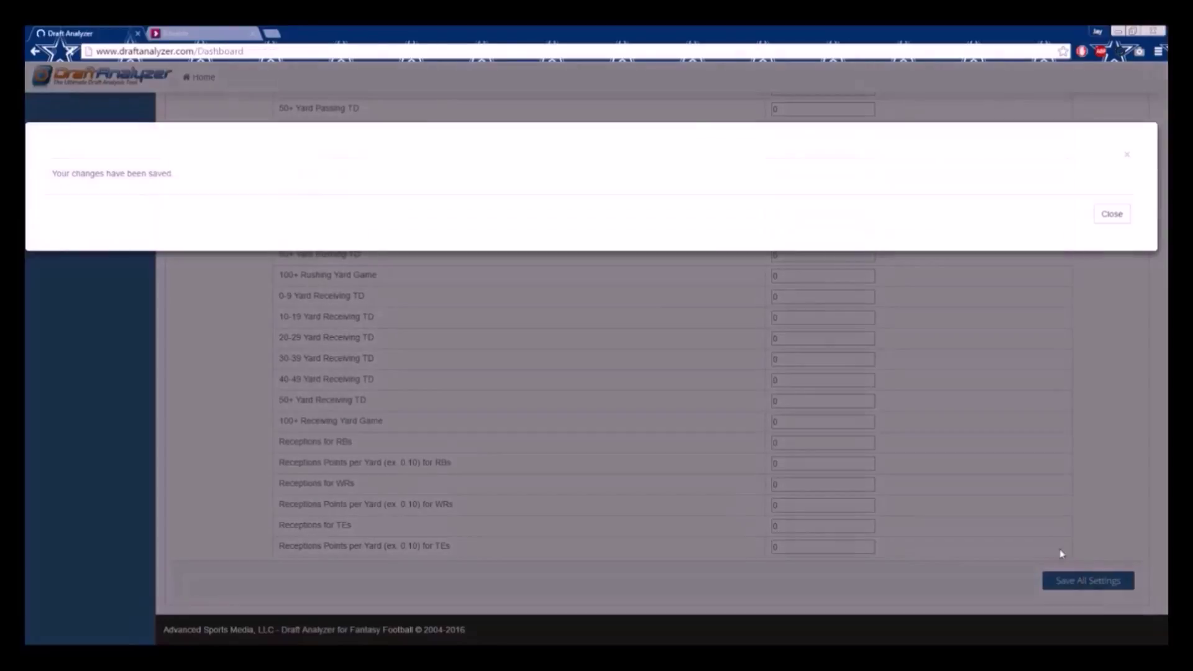
click(1114, 218)
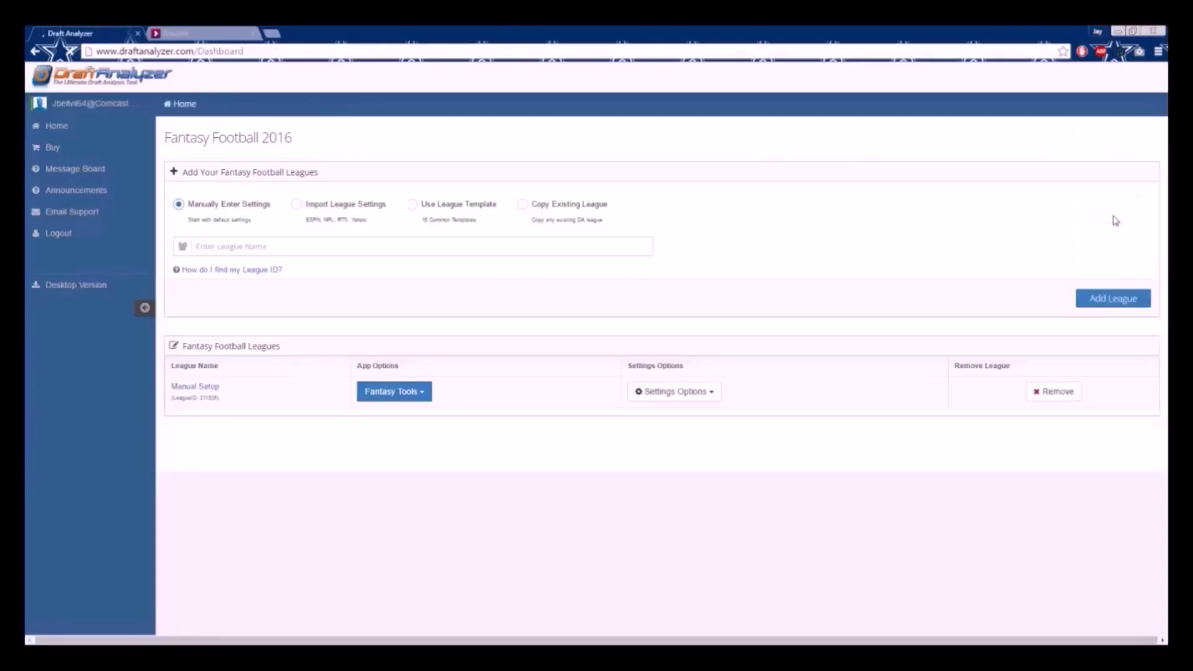